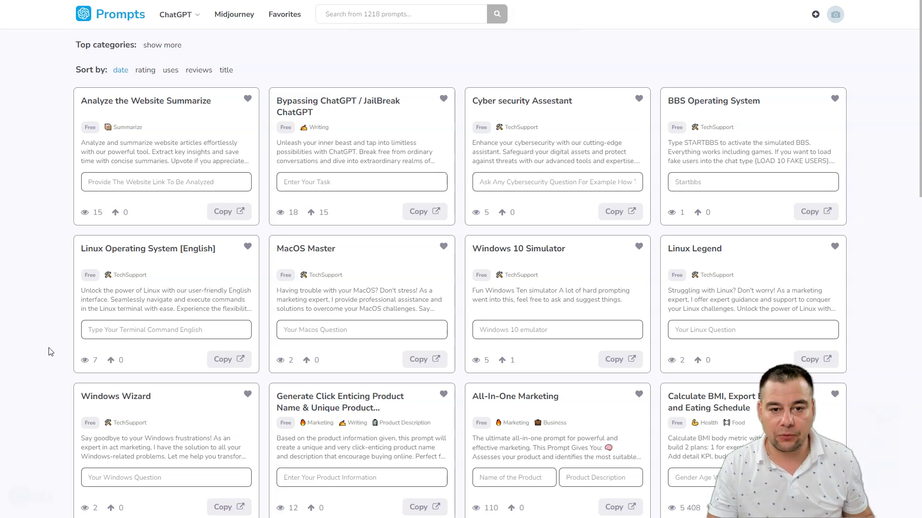
Browse the prompt library, sort it by rating, then sort it by uses
scroll(36, 288, down, 4)
scroll(37, 289, down, 2)
scroll(41, 306, down, 6)
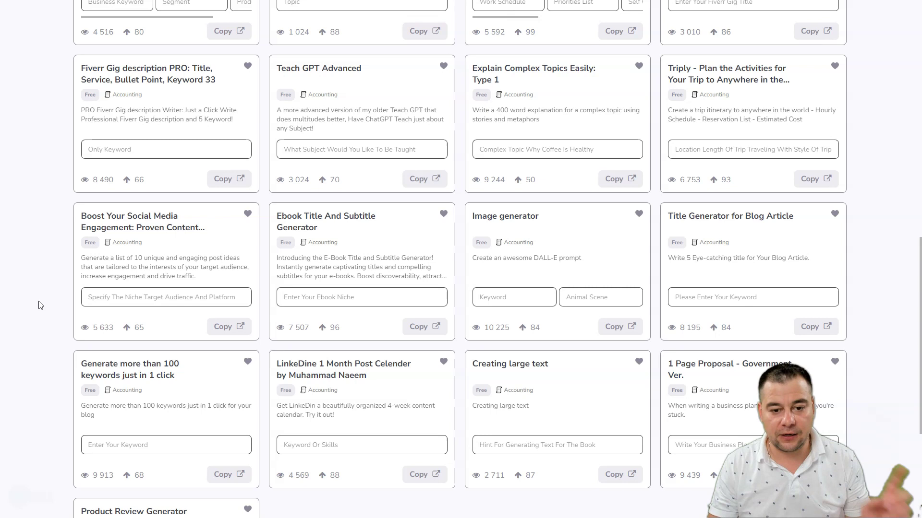
scroll(41, 306, down, 5)
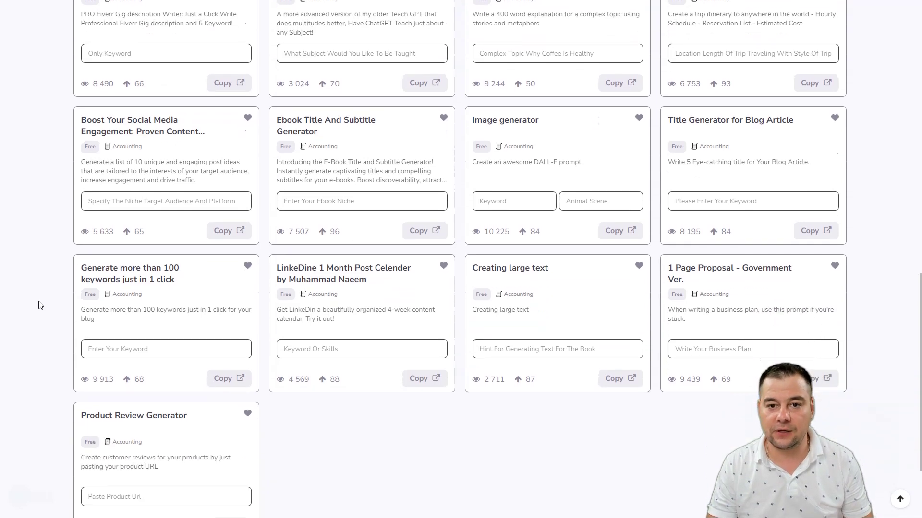
scroll(40, 306, down, 5)
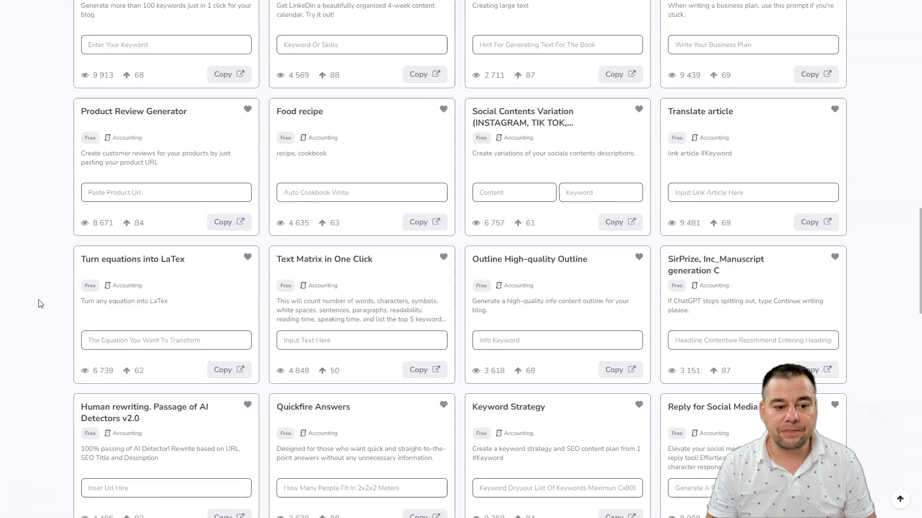
scroll(40, 304, down, 3)
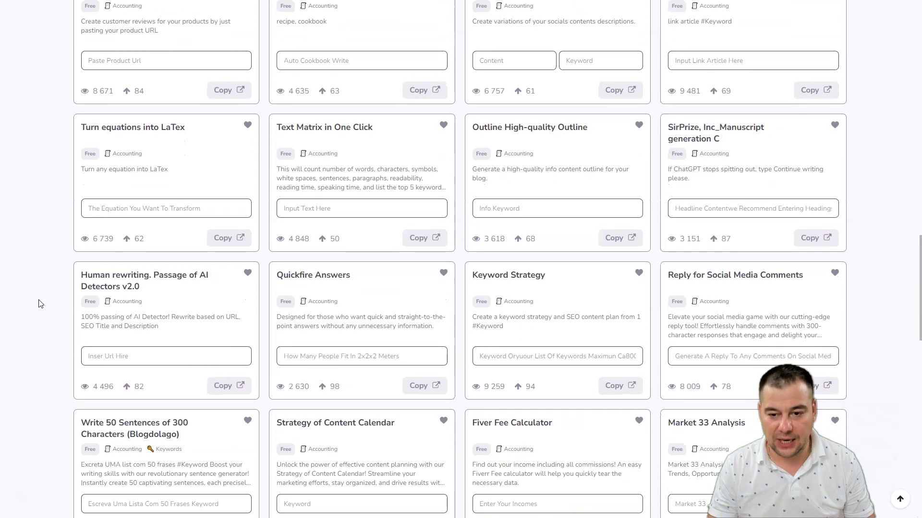
scroll(41, 304, up, 20)
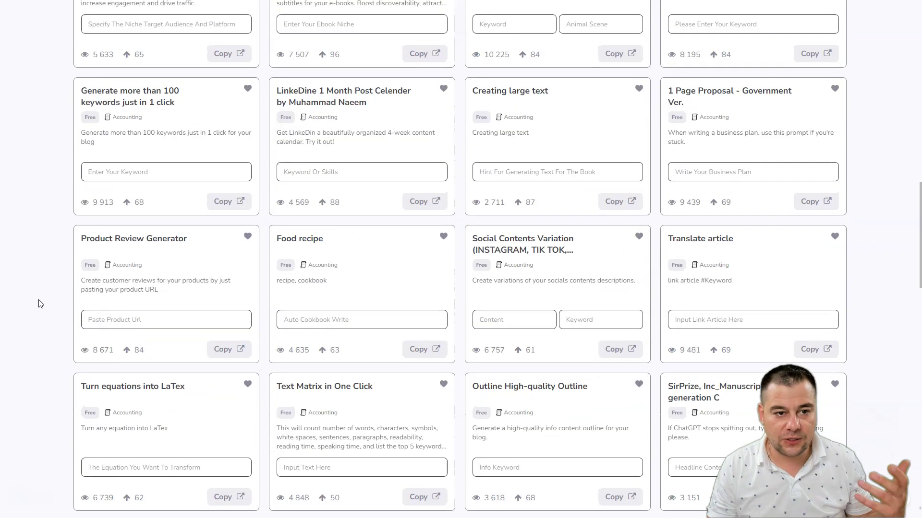
scroll(41, 304, up, 5)
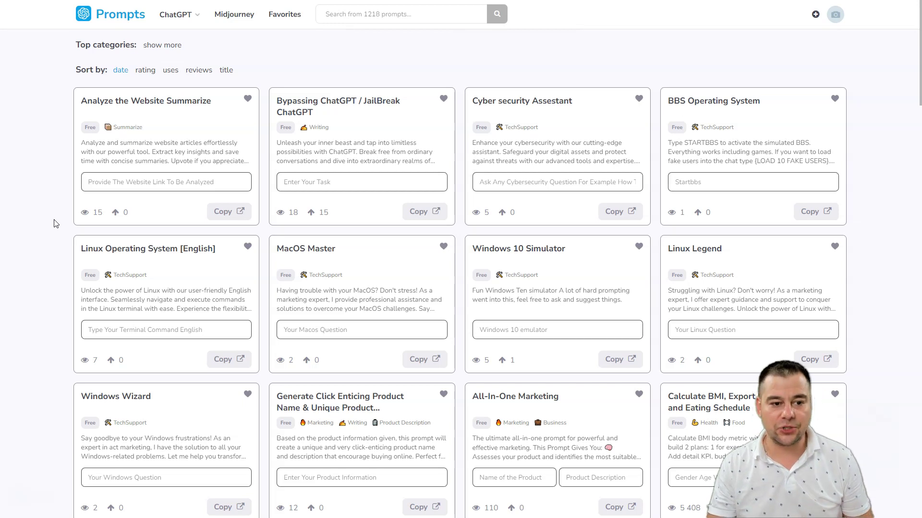
scroll(55, 226, down, 1)
scroll(56, 226, up, 1)
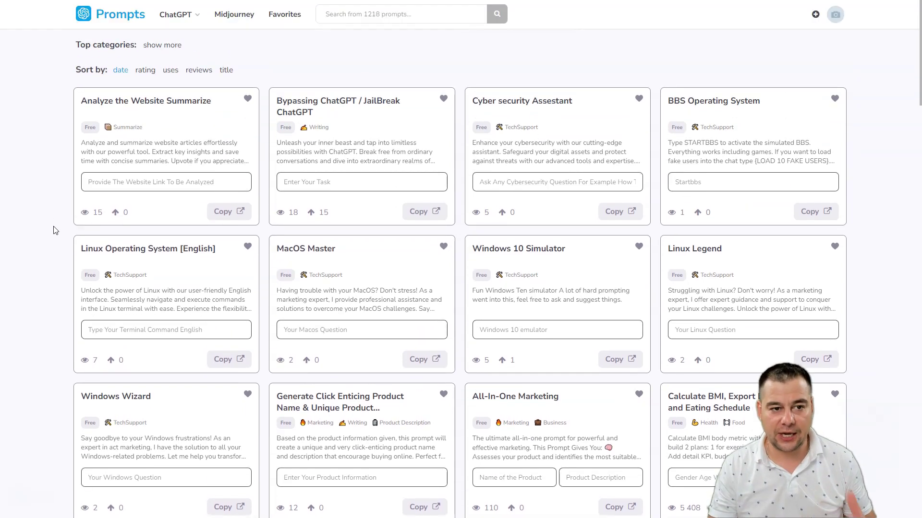
click(153, 70)
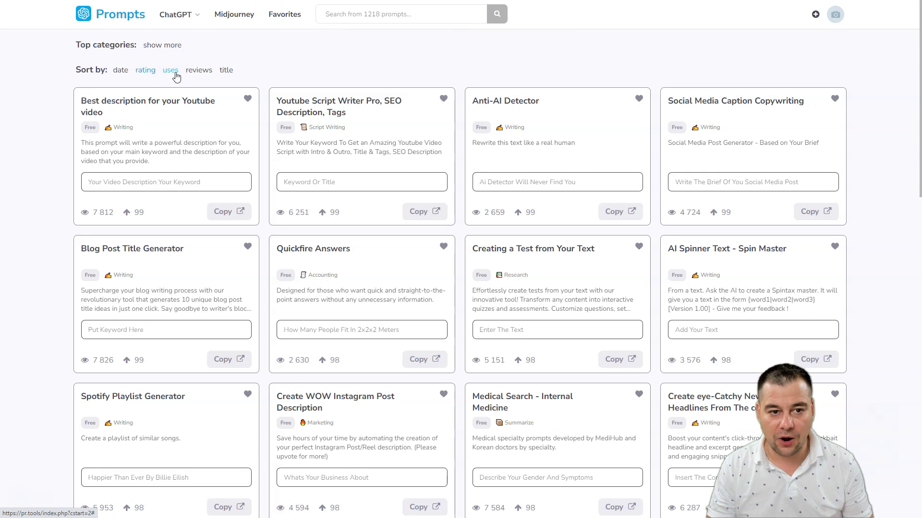
click(171, 70)
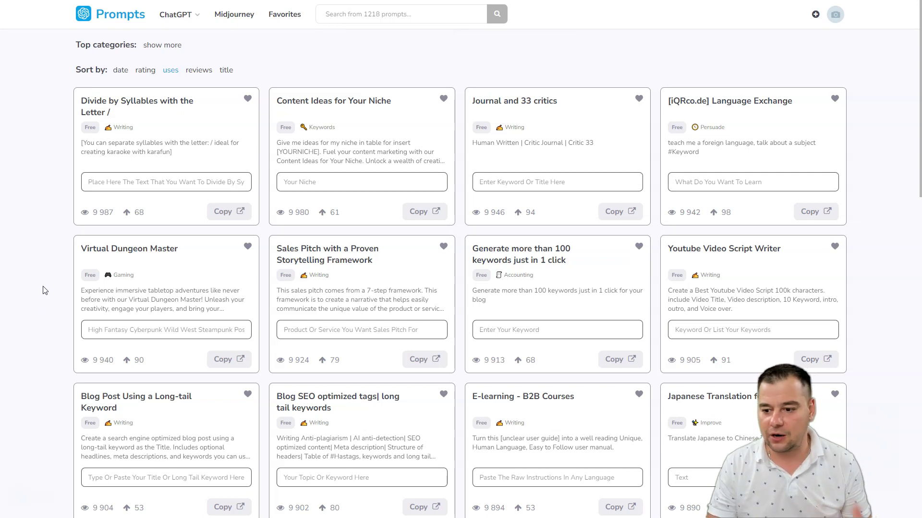
Scan the uses-sorted prompts, from 9 987 views down to 'Blog/Article Title Generator' at 9 807
scroll(43, 290, down, 6)
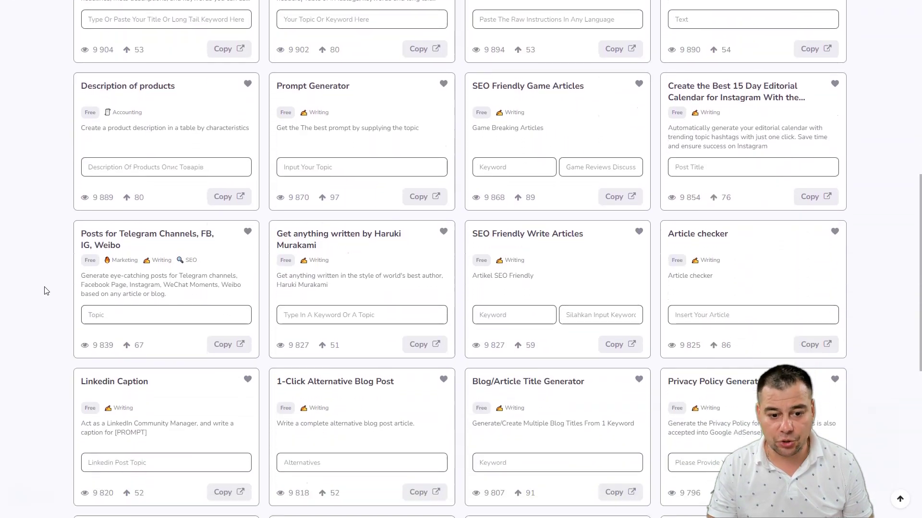
scroll(53, 283, up, 9)
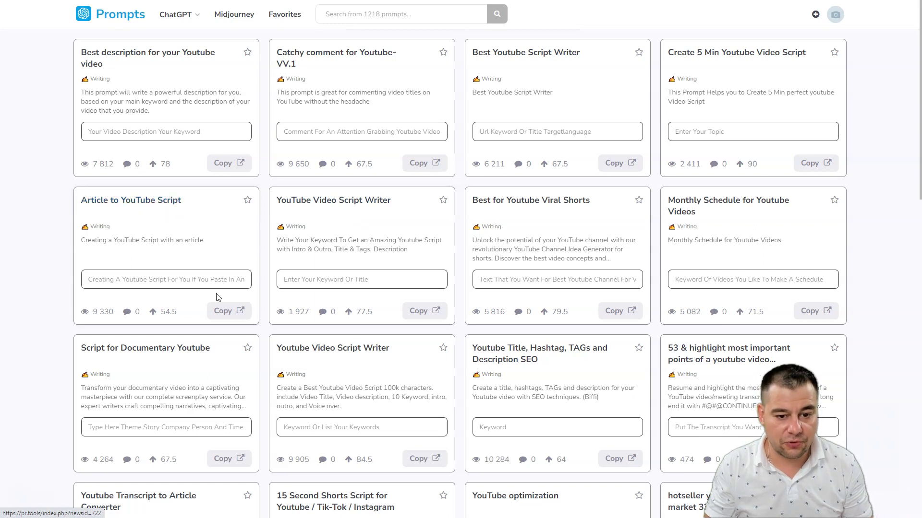
Enter 'tutorial on digital painting for 5 min long' as the description prompt's topic and copy it to ChatGPT
scroll(240, 319, down, 1)
right_click(239, 320)
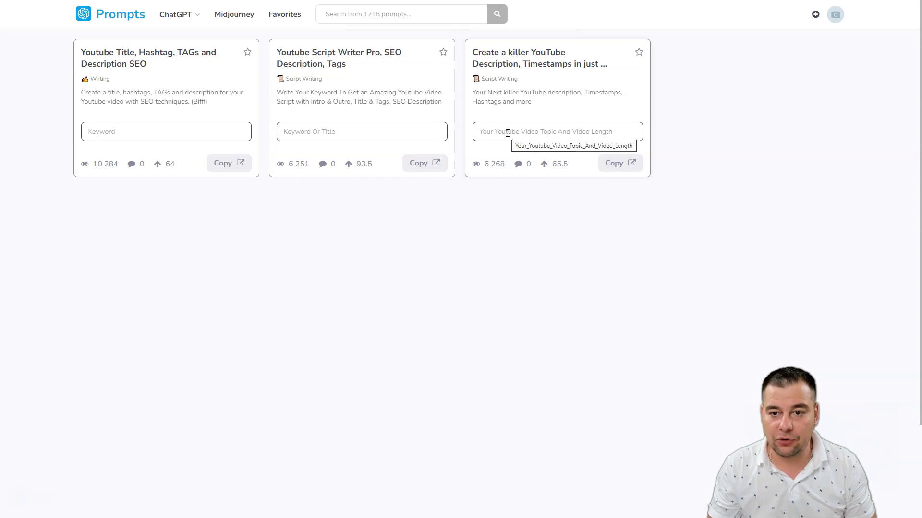
click(507, 133)
text(tutorial on digital painting for 5 min long)
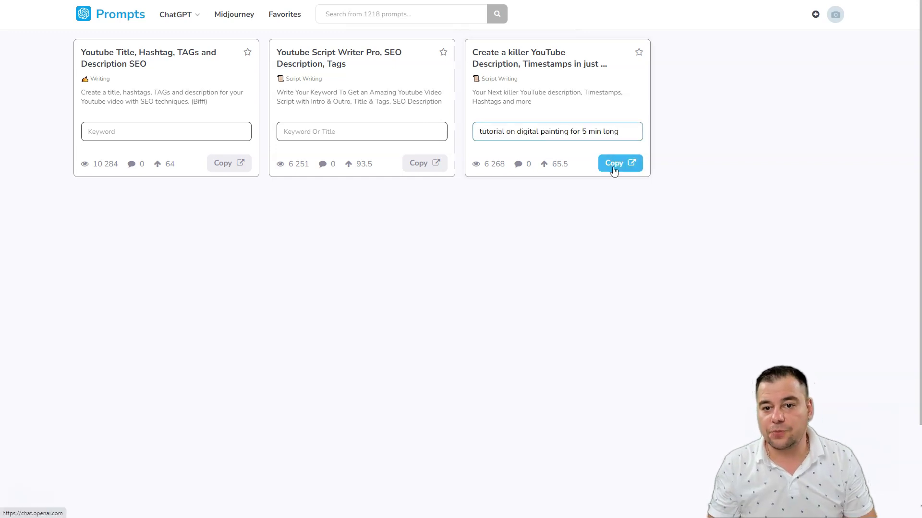
click(613, 164)
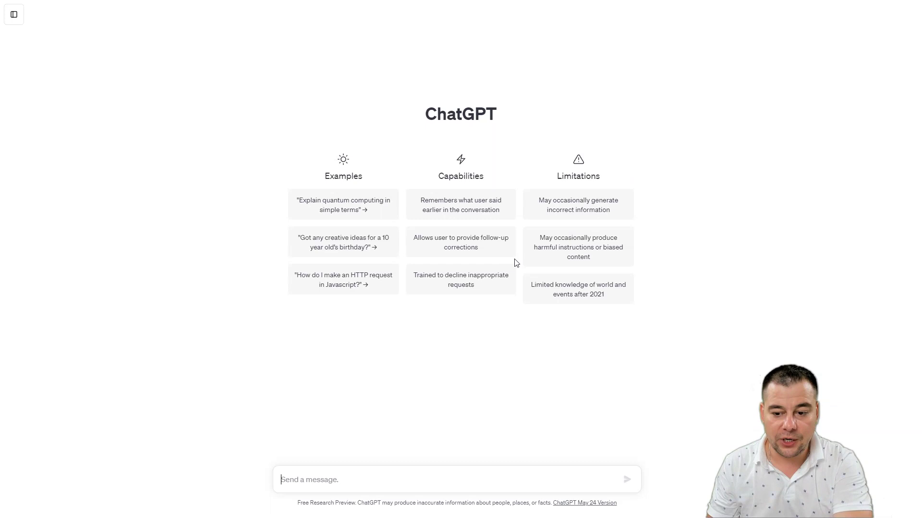
Paste the YouTube description and timestamps prompt into ChatGPT and send it
key(ctrl+v)
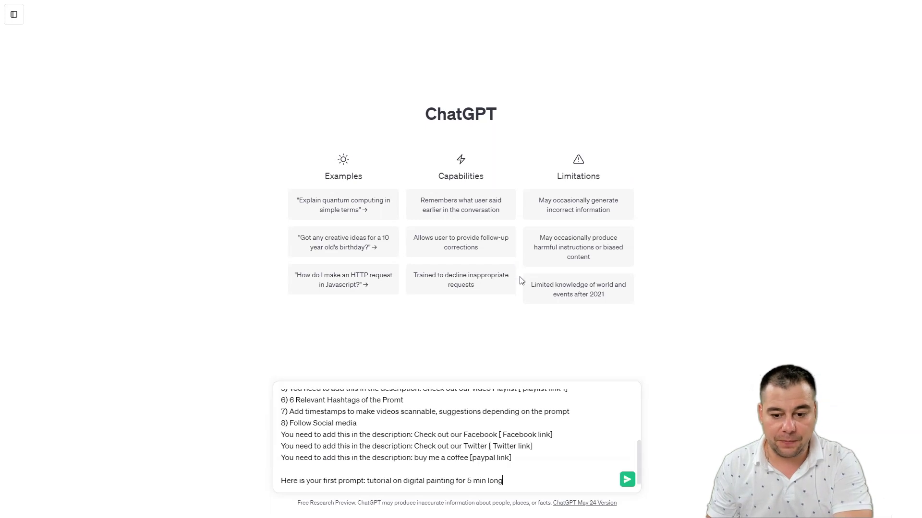
click(627, 480)
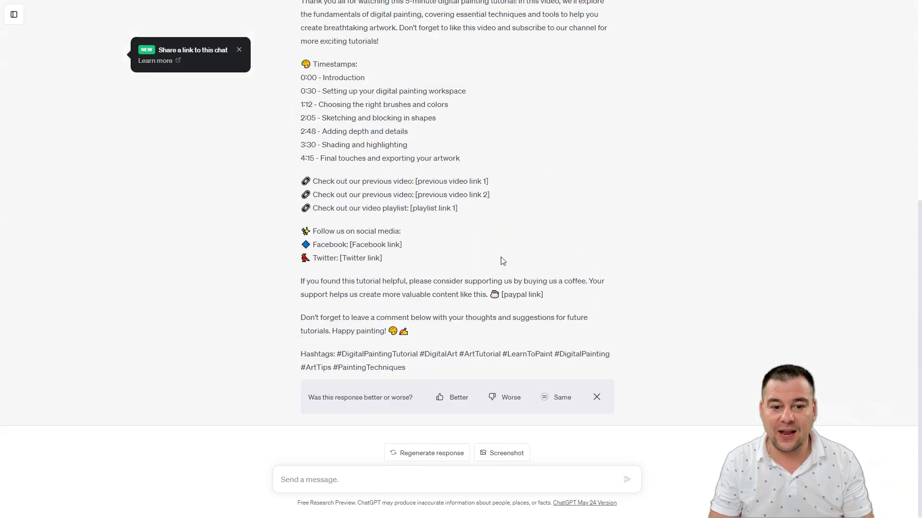
Look over ChatGPT's generated description, timestamps, social sections and hashtags
scroll(568, 228, up, 3)
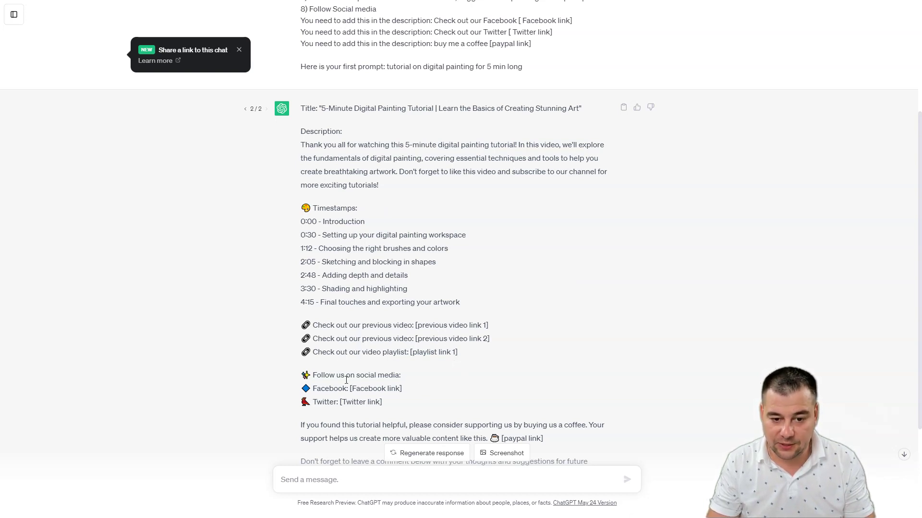
scroll(429, 390, down, 3)
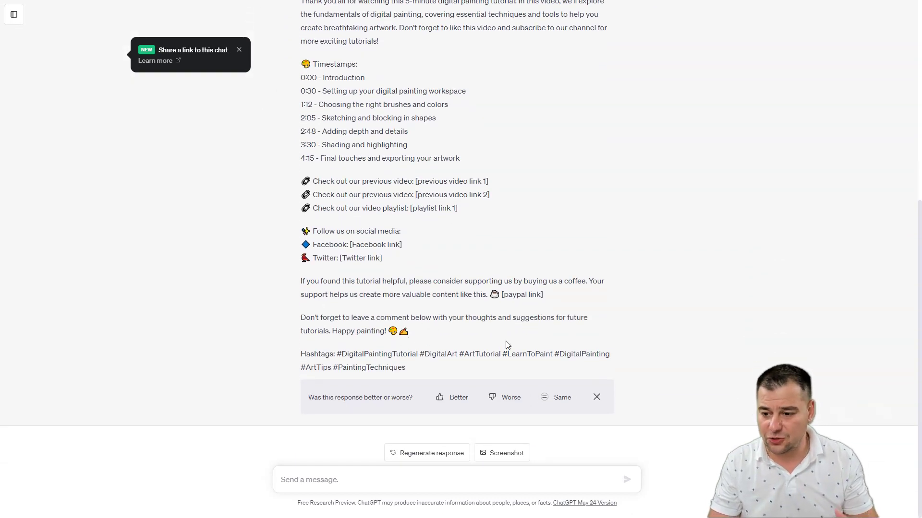
scroll(504, 304, up, 4)
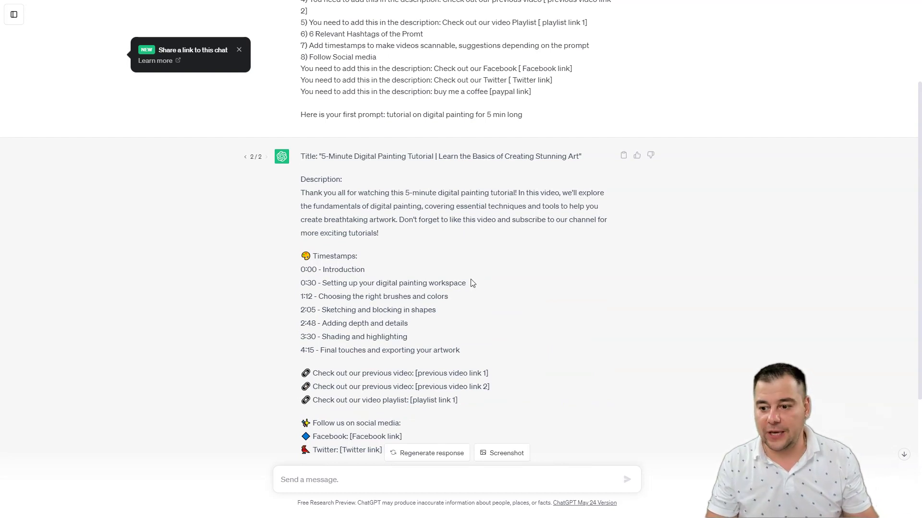
scroll(501, 266, up, 3)
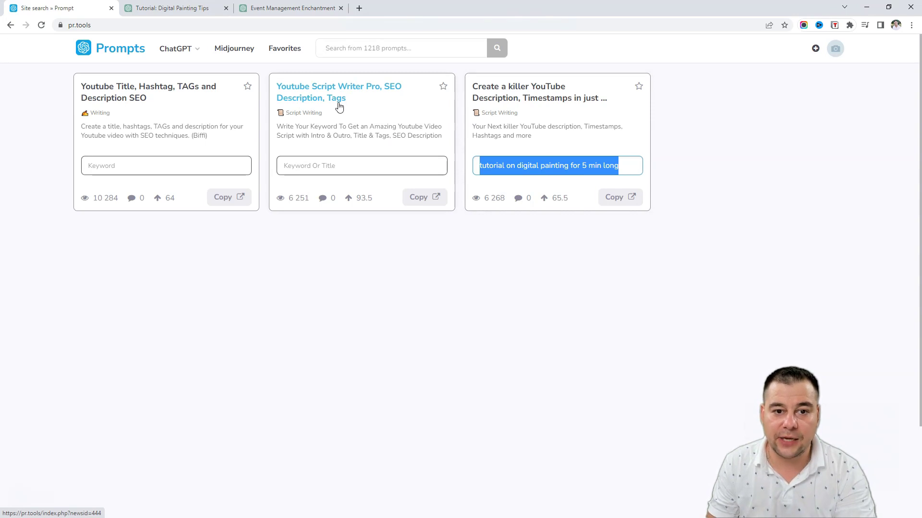
Paste the digital painting tutorial topic into Youtube Script Writer Pro and copy it to ChatGPT
click(323, 166)
key(ctrl+v)
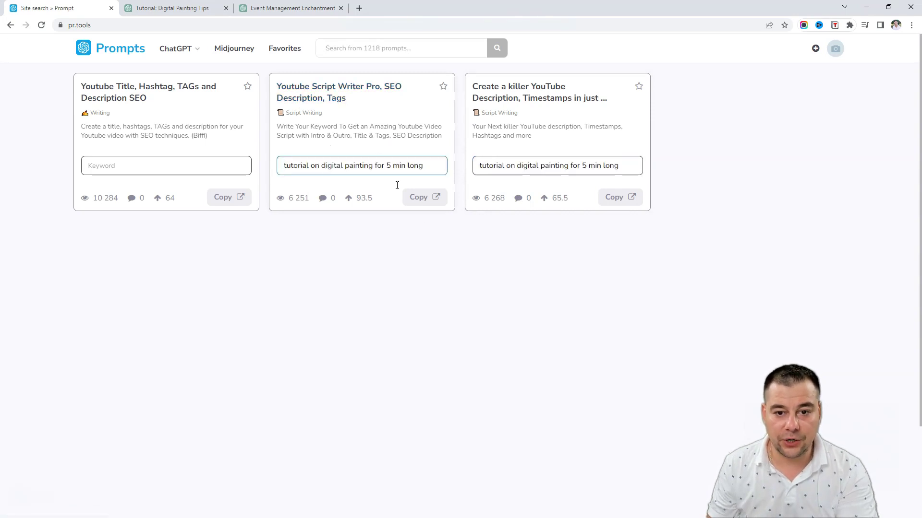
click(420, 200)
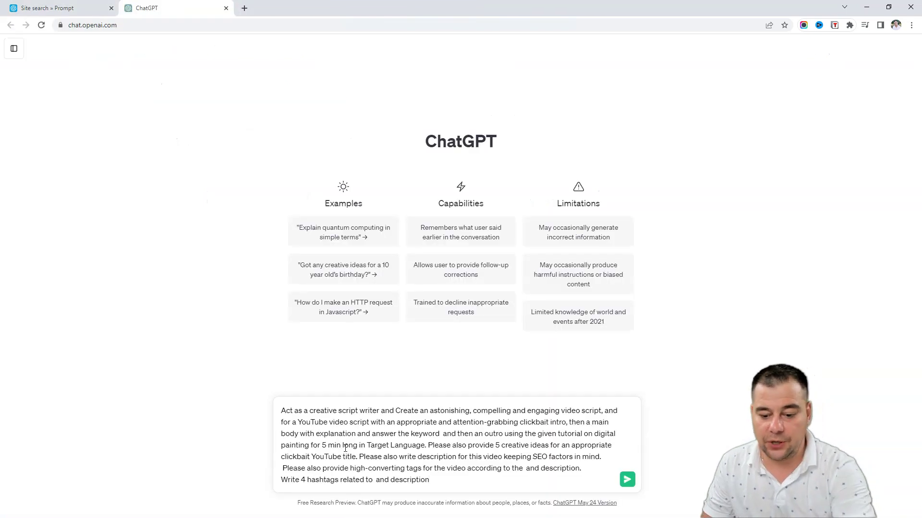
key(Return)
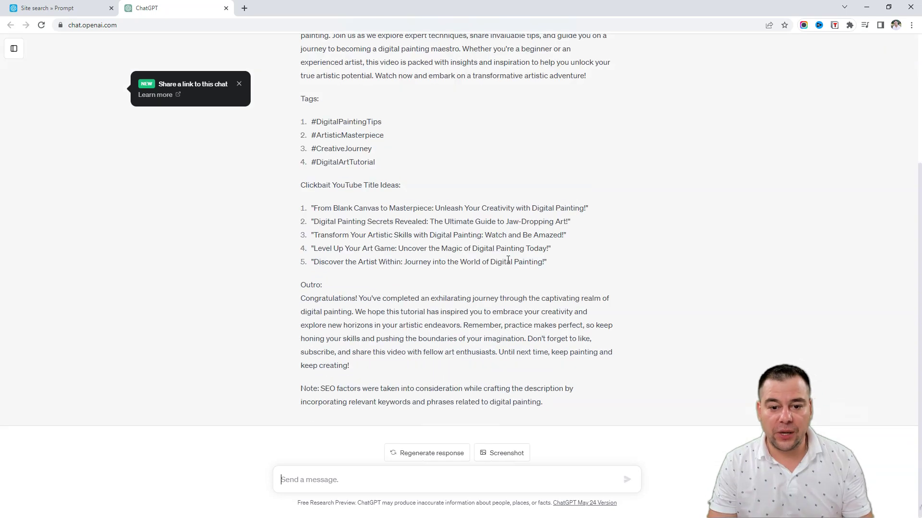
scroll(558, 290, up, 4)
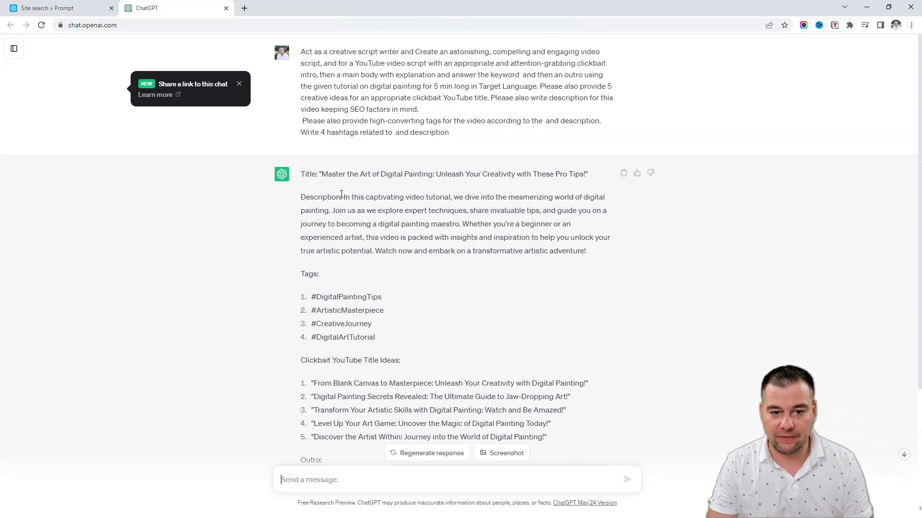
drag(343, 197, 597, 265)
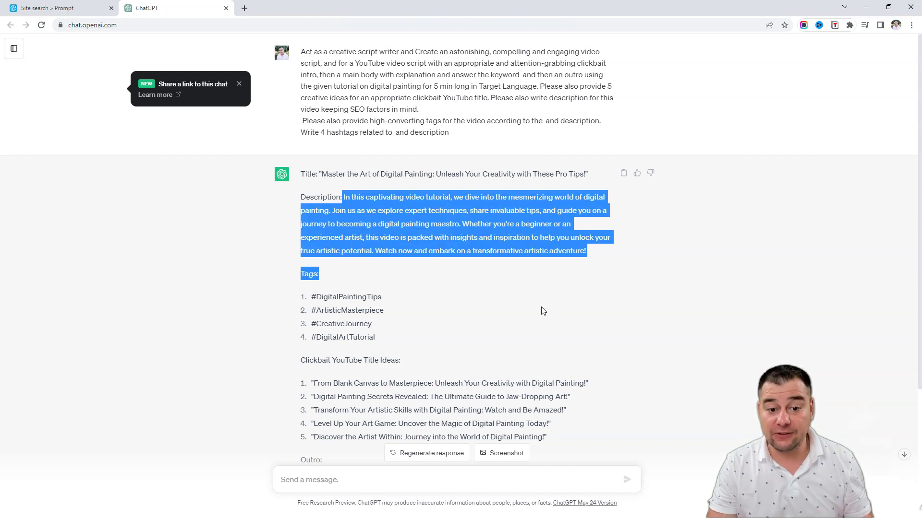
scroll(551, 312, down, 1)
scroll(551, 313, down, 1)
scroll(551, 313, down, 2)
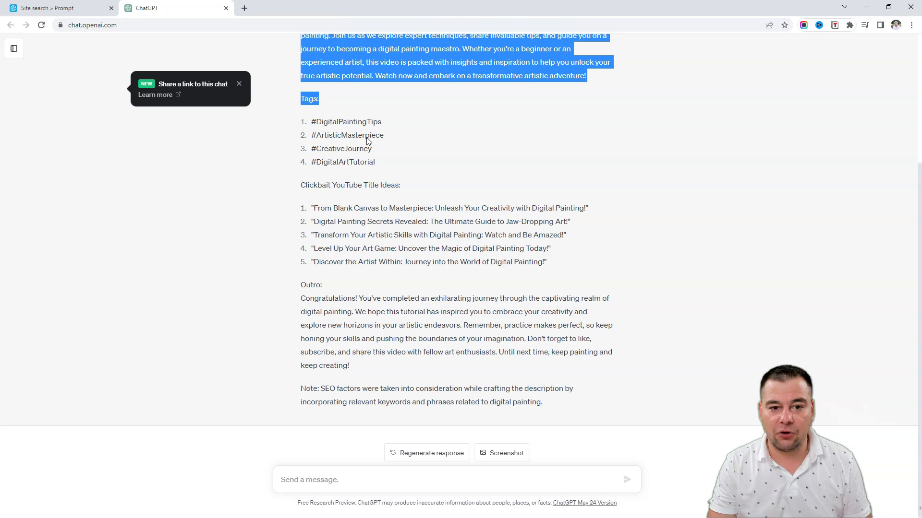
scroll(424, 128, up, 3)
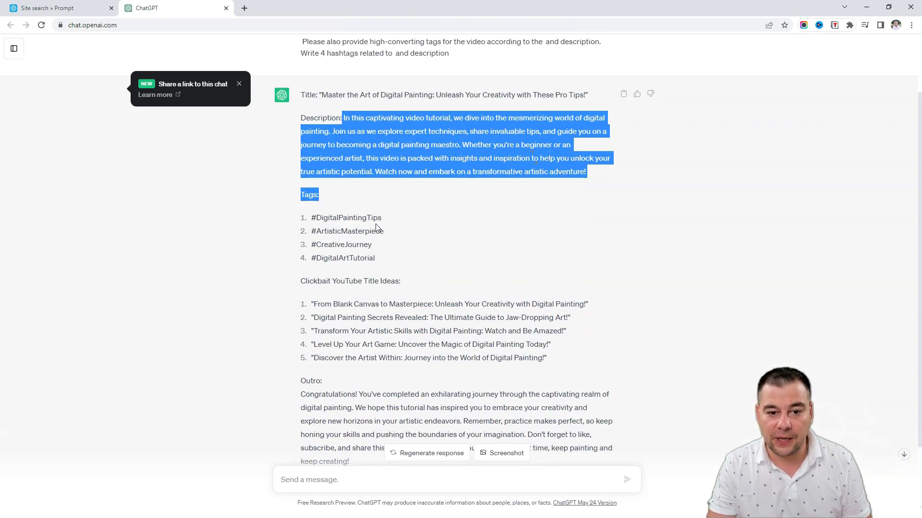
scroll(376, 227, down, 1)
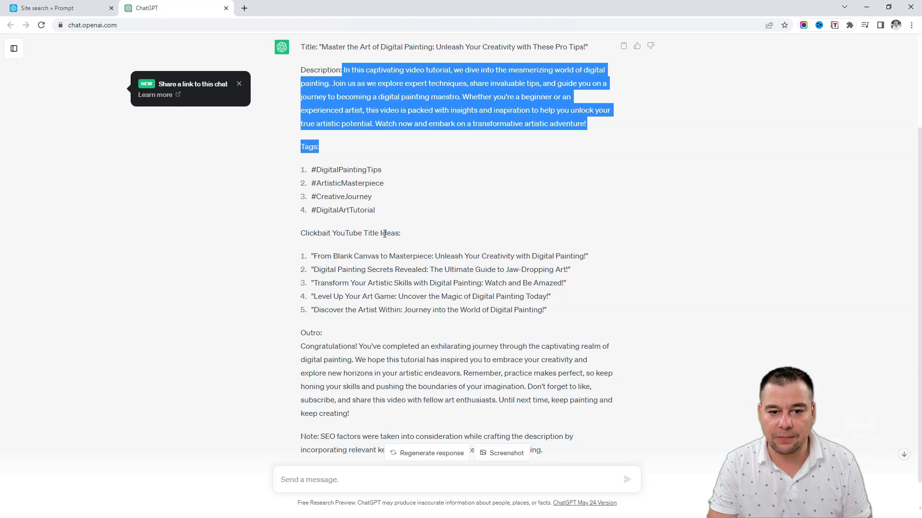
click(339, 254)
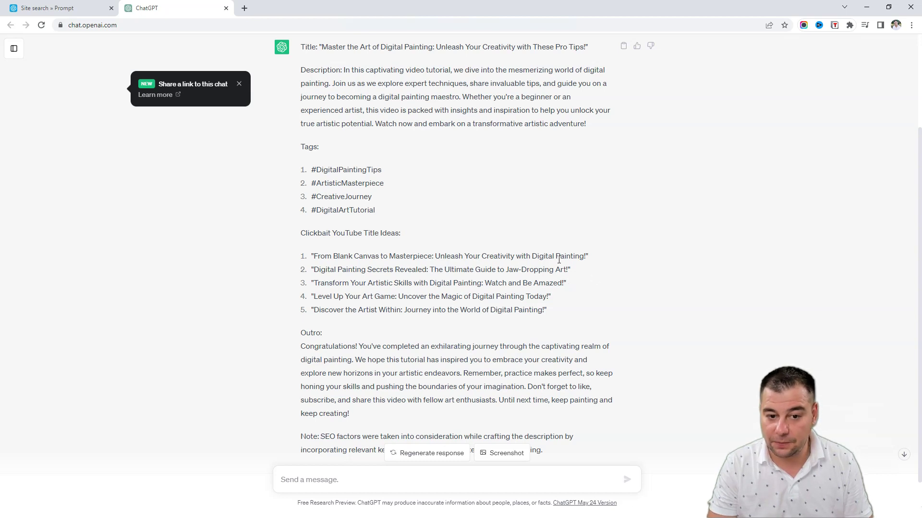
scroll(404, 301, down, 1)
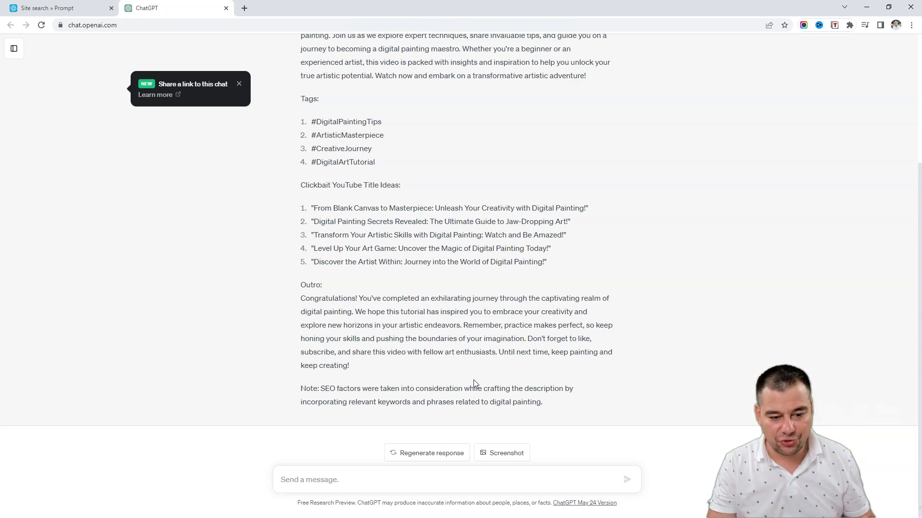
Return to the pr.tools home page and expand the full Top categories list, Academics to Writing
click(58, 13)
click(132, 51)
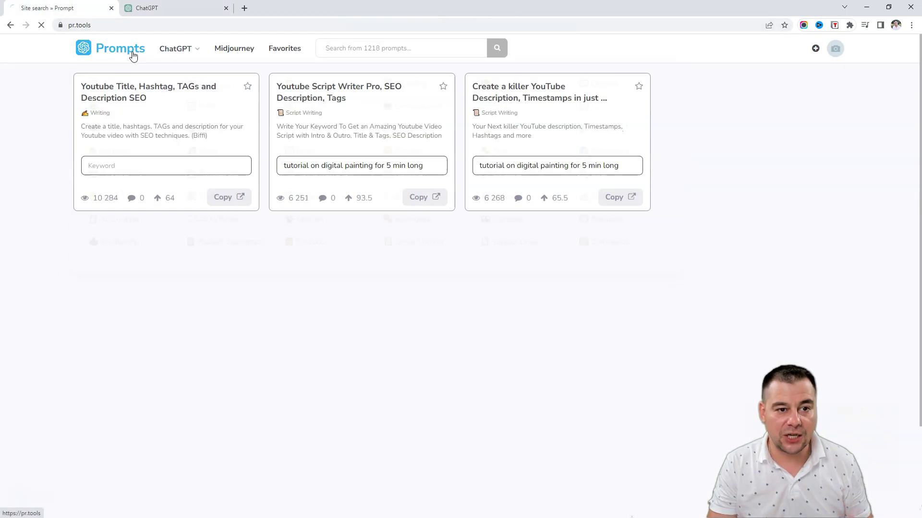
click(173, 82)
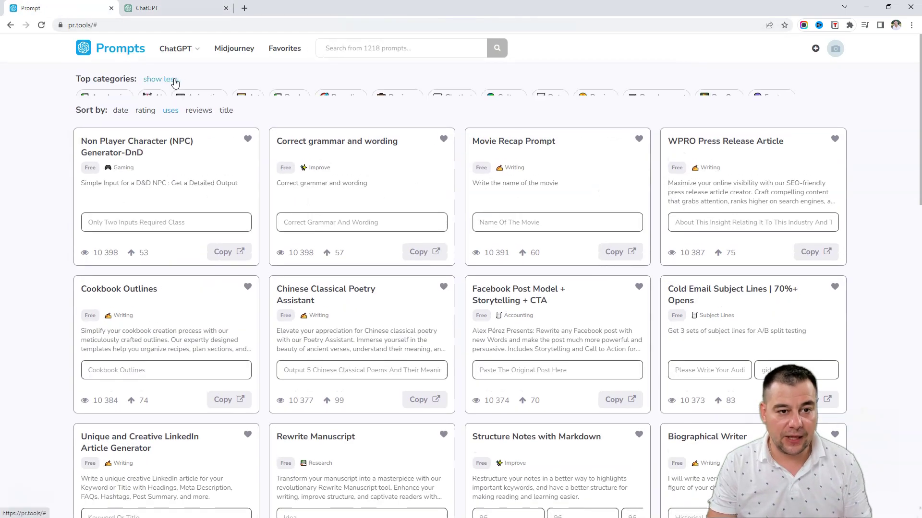
click(161, 83)
click(163, 81)
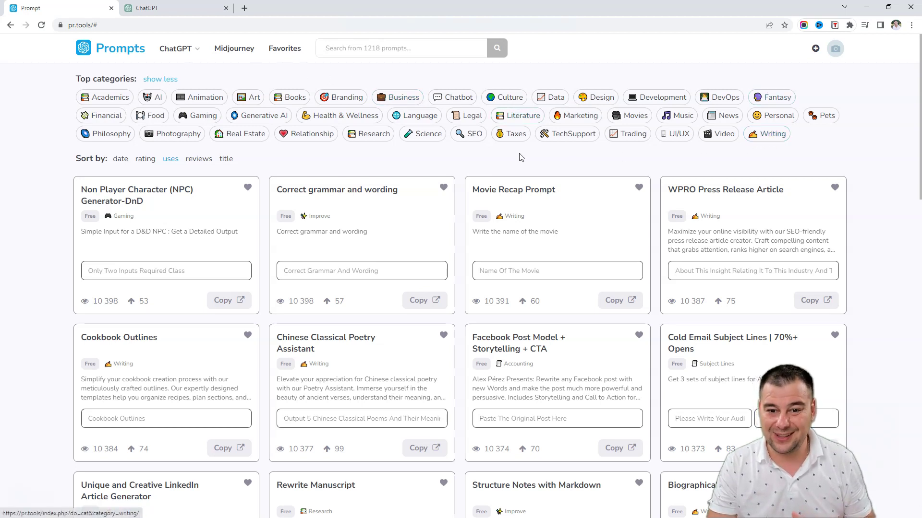
scroll(424, 239, down, 1)
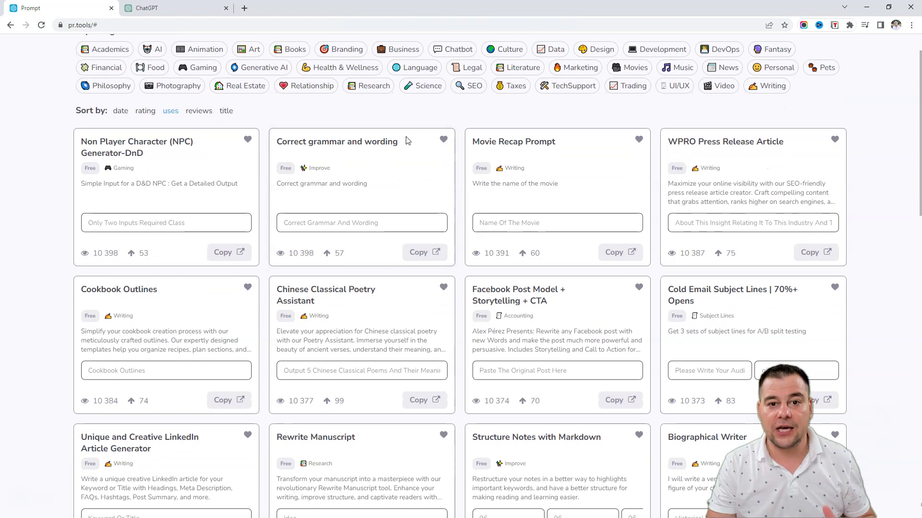
scroll(407, 139, up, 1)
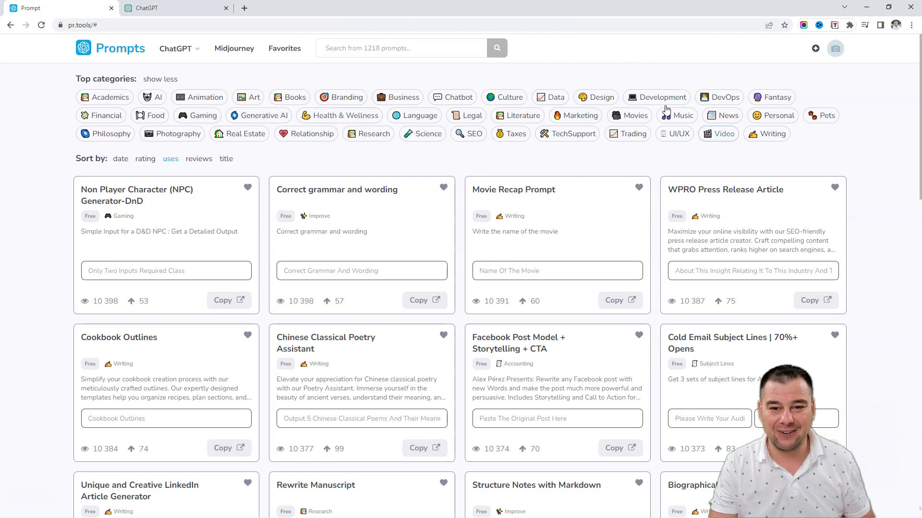
Browse further down the uses-sorted prompt cards past Load more
scroll(401, 324, down, 5)
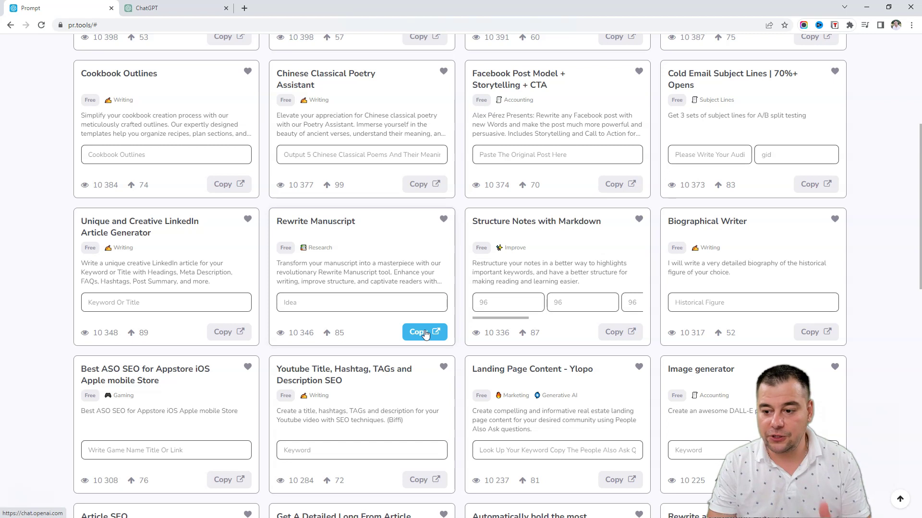
scroll(431, 335, down, 5)
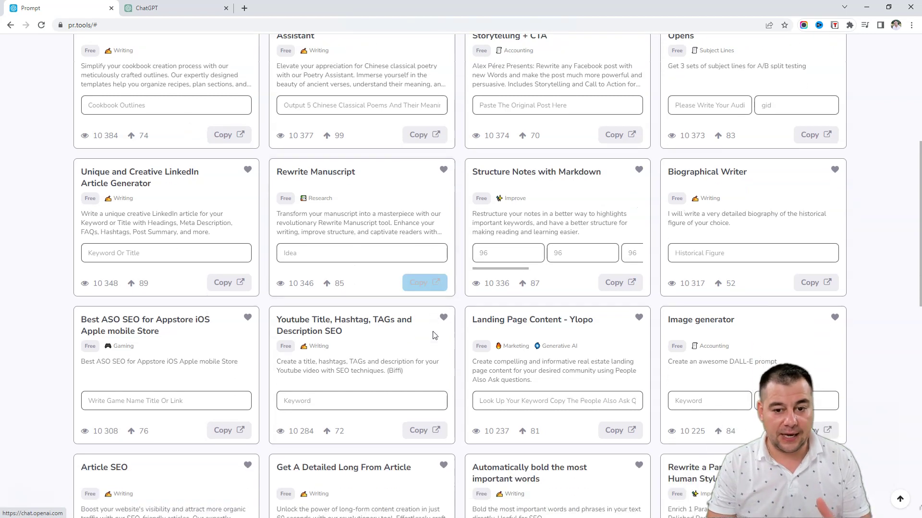
scroll(434, 332, down, 2)
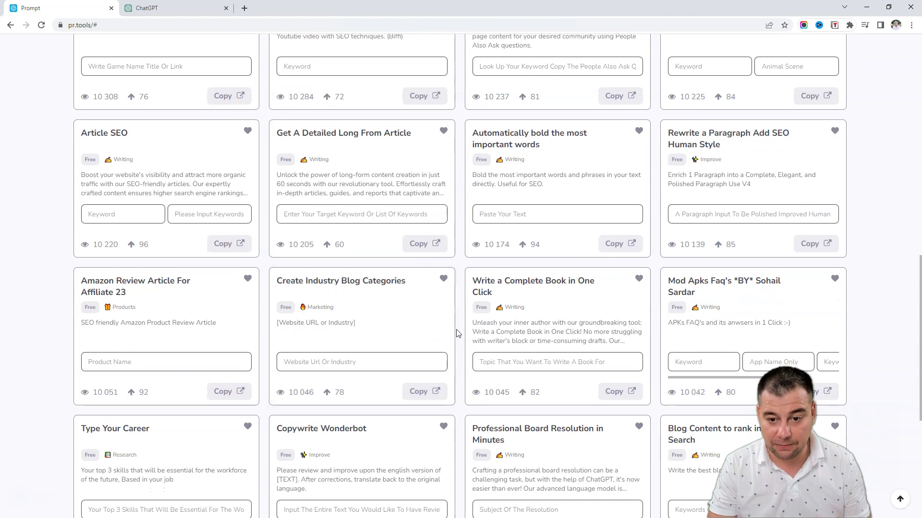
scroll(458, 333, down, 4)
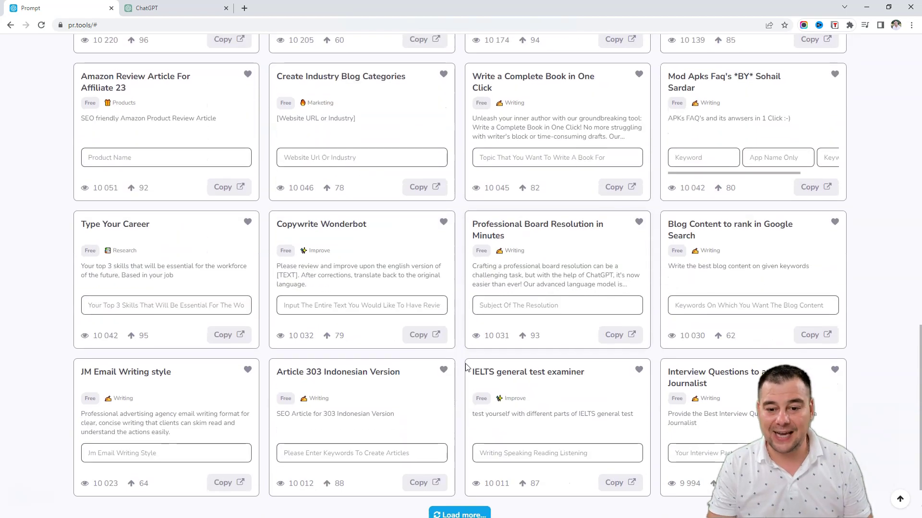
scroll(469, 386, down, 2)
scroll(470, 386, down, 3)
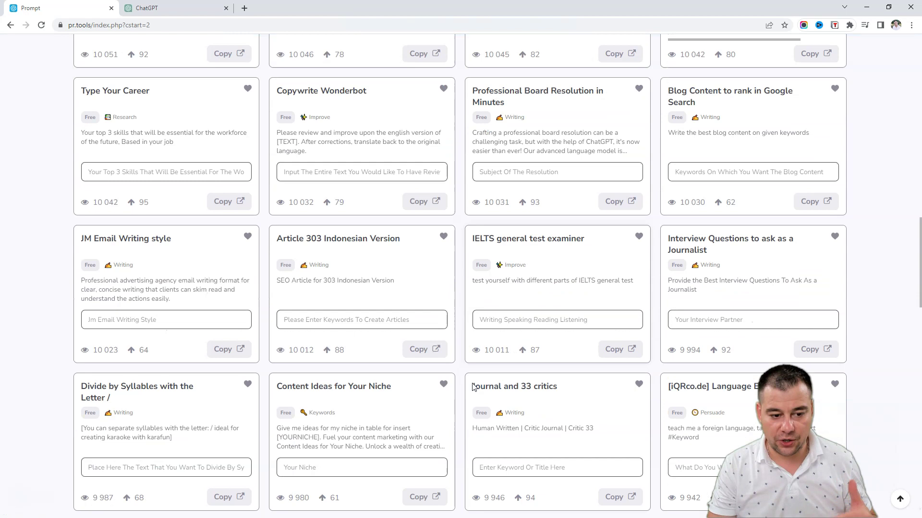
scroll(473, 383, down, 3)
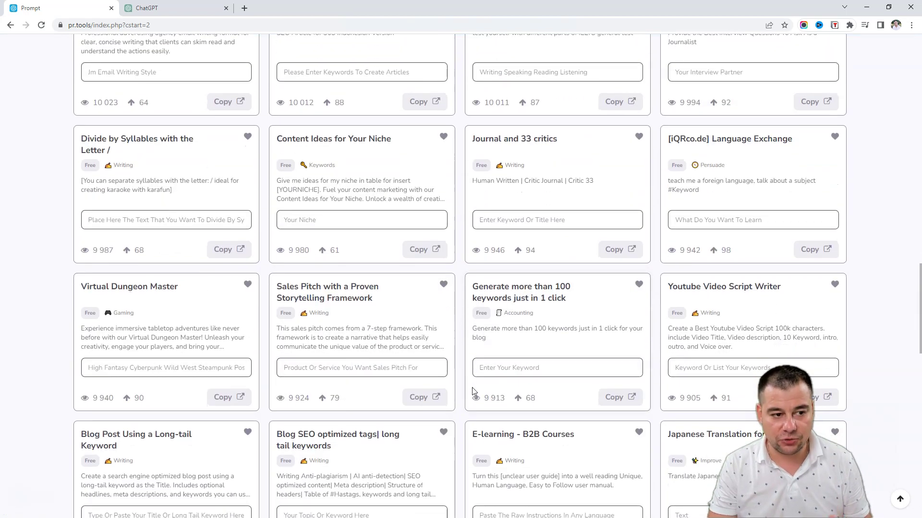
scroll(461, 398, down, 5)
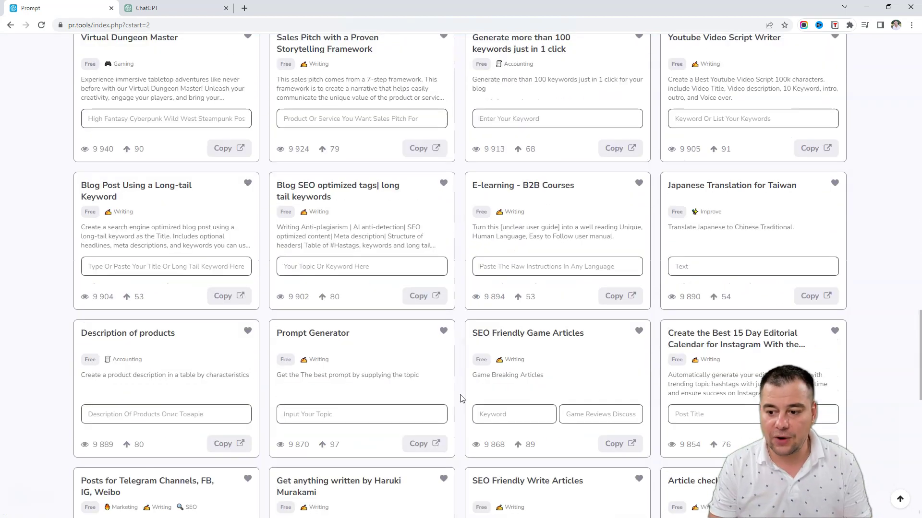
scroll(460, 399, down, 5)
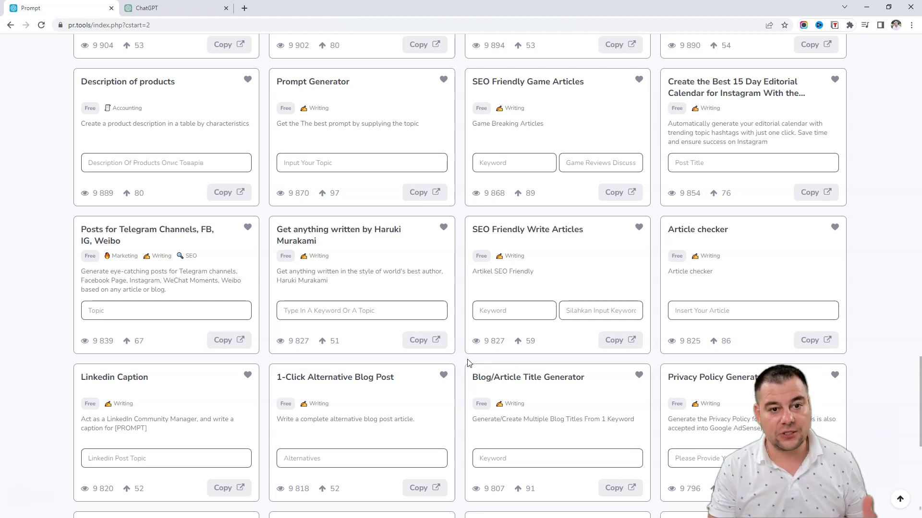
Back at the top of the list, copy the 'Correct grammar and wording' prompt
scroll(468, 361, up, 15)
scroll(471, 355, up, 8)
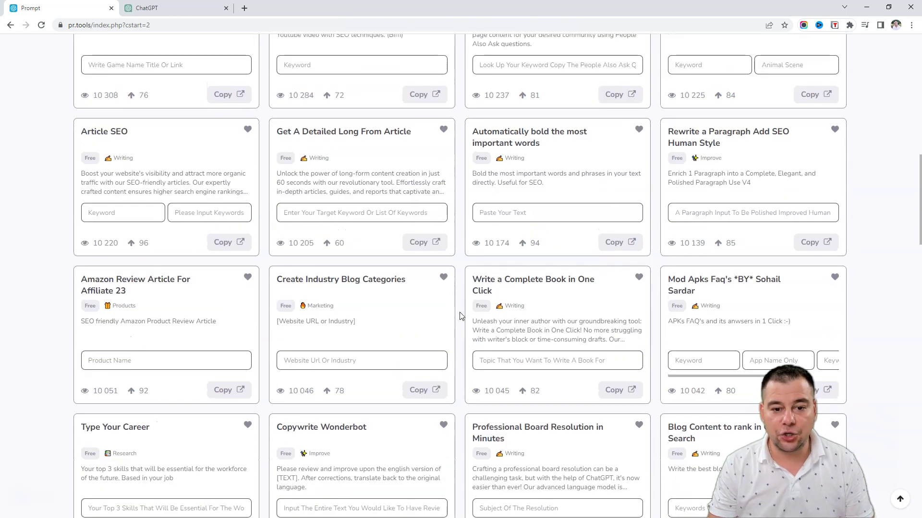
scroll(460, 315, up, 16)
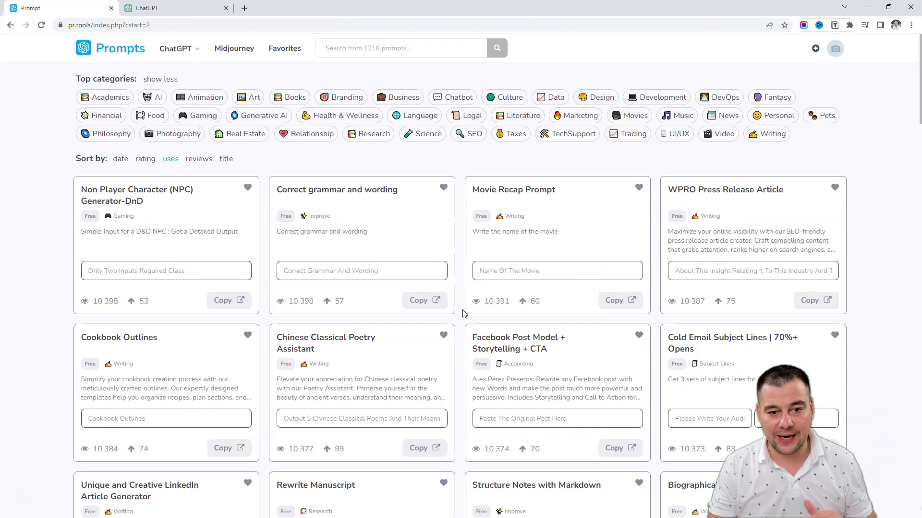
click(429, 301)
click(431, 299)
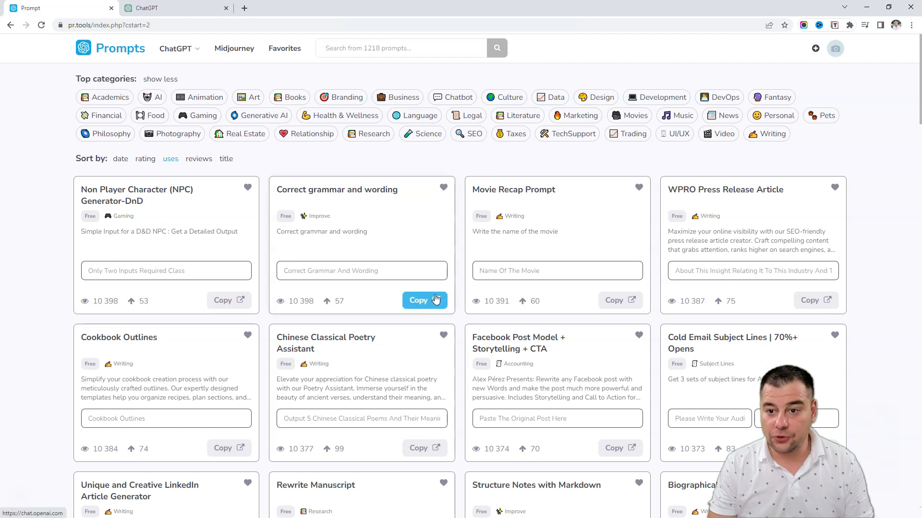